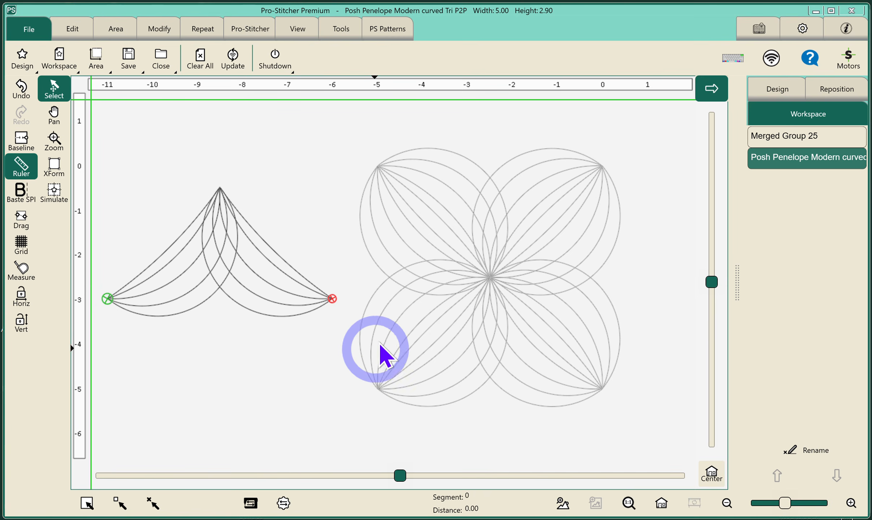
Switch the selection back and forth between the four-petal merged group and the curved triangle design, ending on the merged group
click(412, 231)
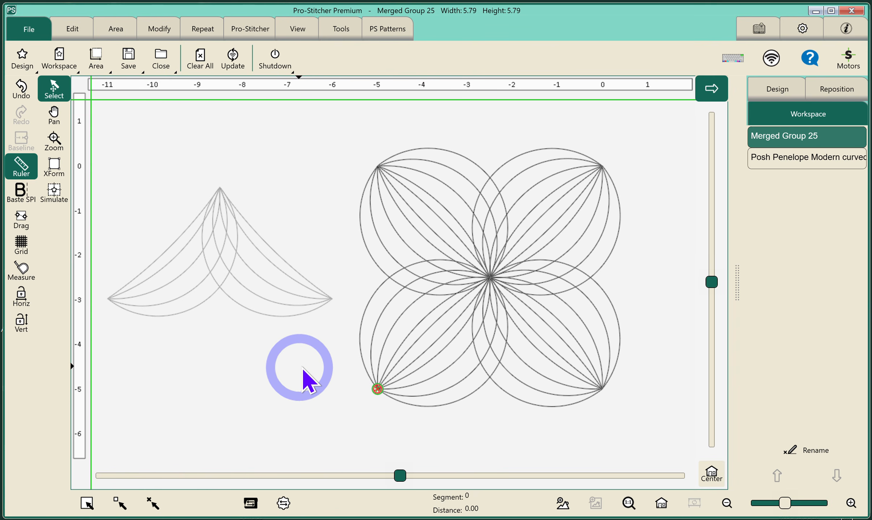
click(236, 252)
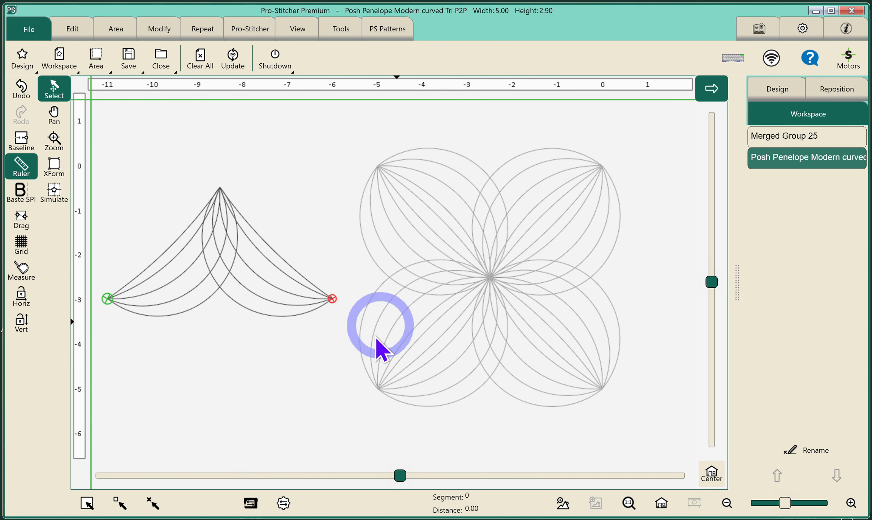
click(417, 247)
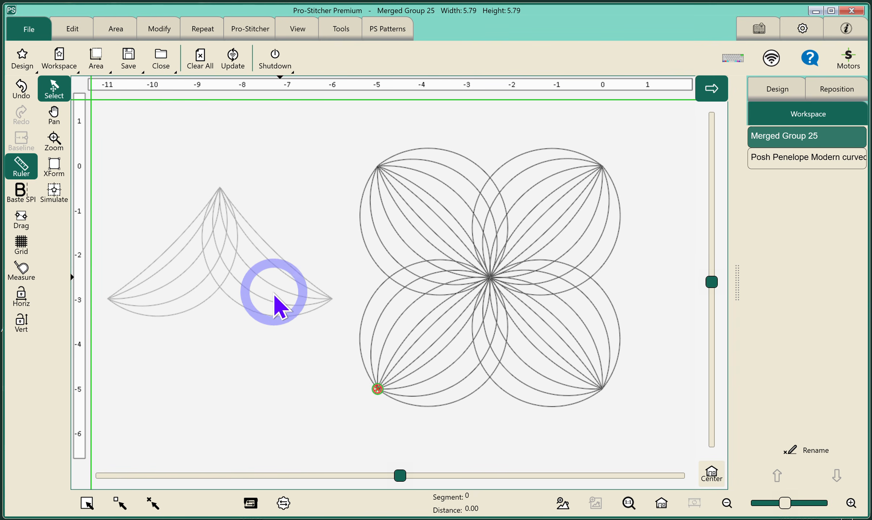
click(231, 273)
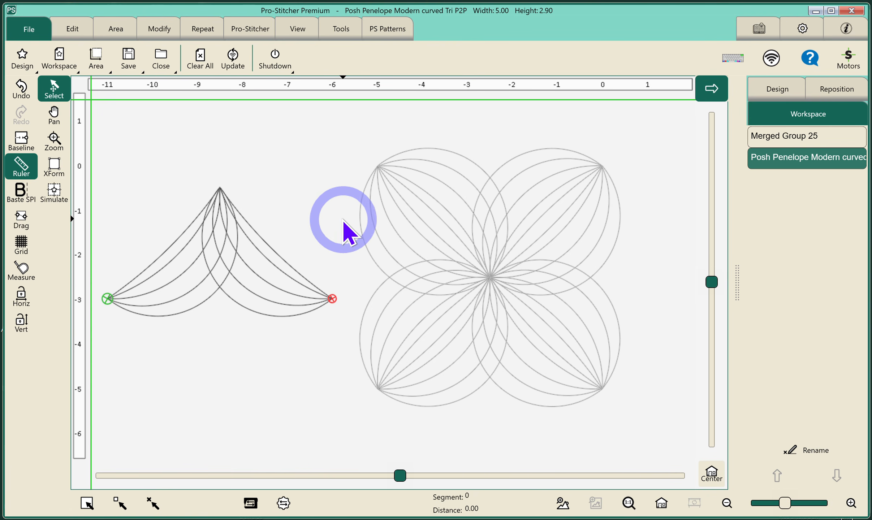
click(452, 283)
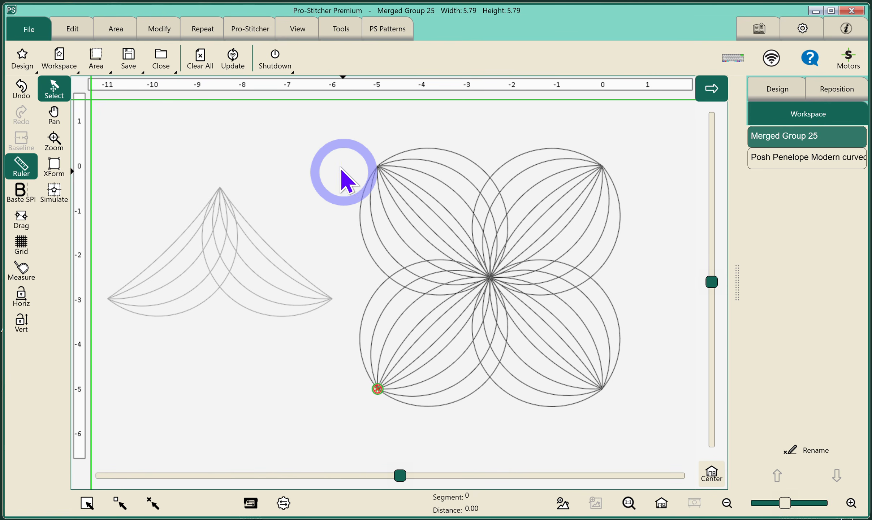
Hide and restore the workspace rulers, and show and hide the background grid
click(294, 34)
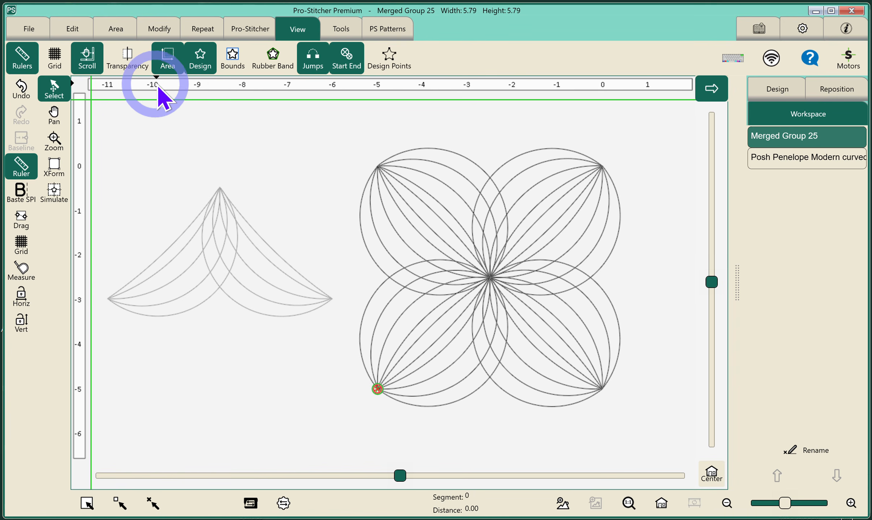
click(23, 59)
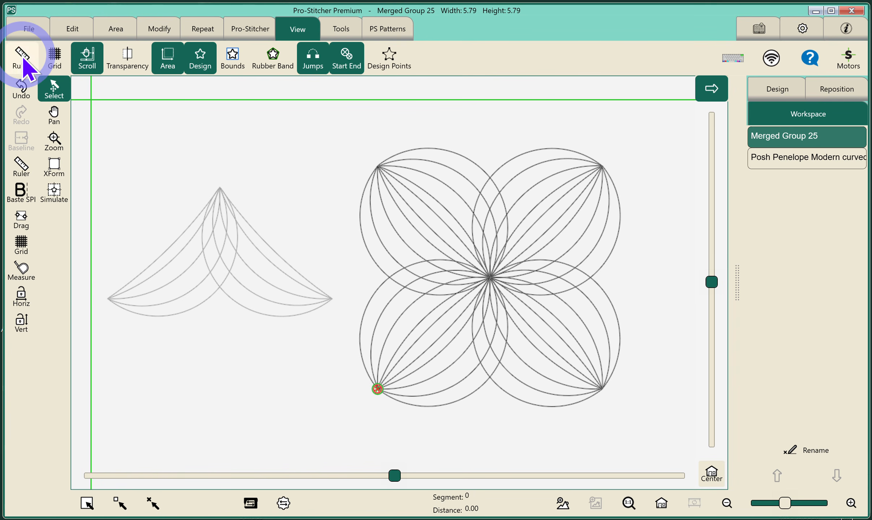
click(23, 57)
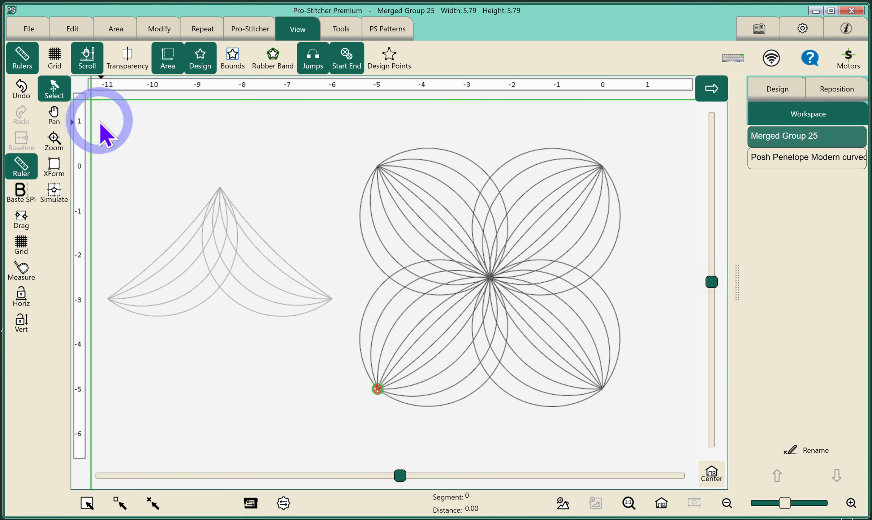
click(54, 61)
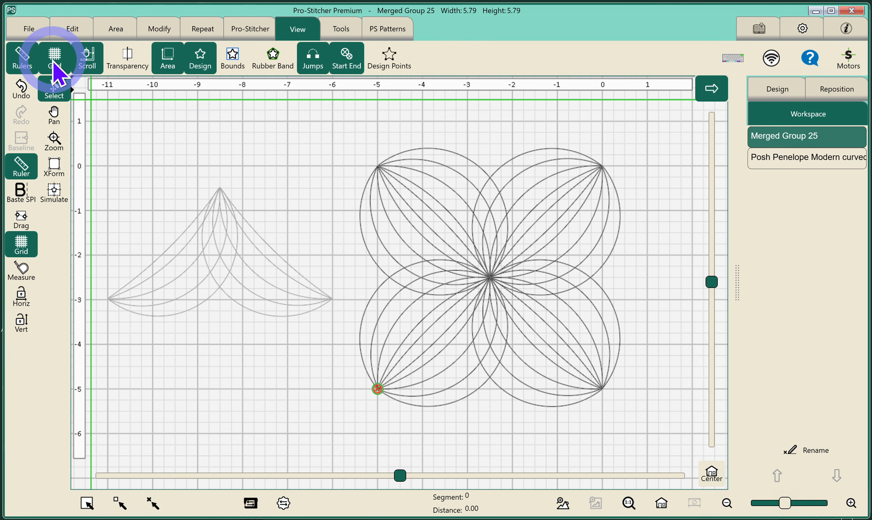
click(54, 61)
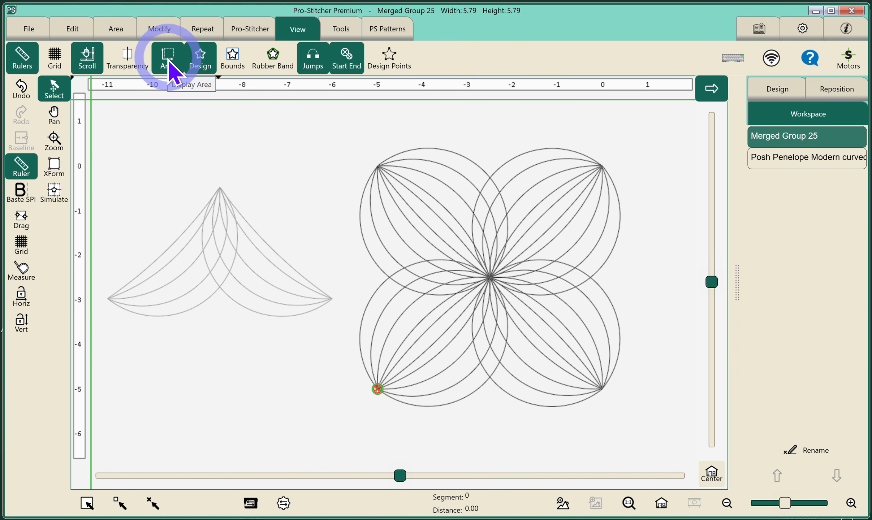
Toggle the design display off and on, and show and hide the merged group's rectangular bounds
click(204, 64)
click(204, 62)
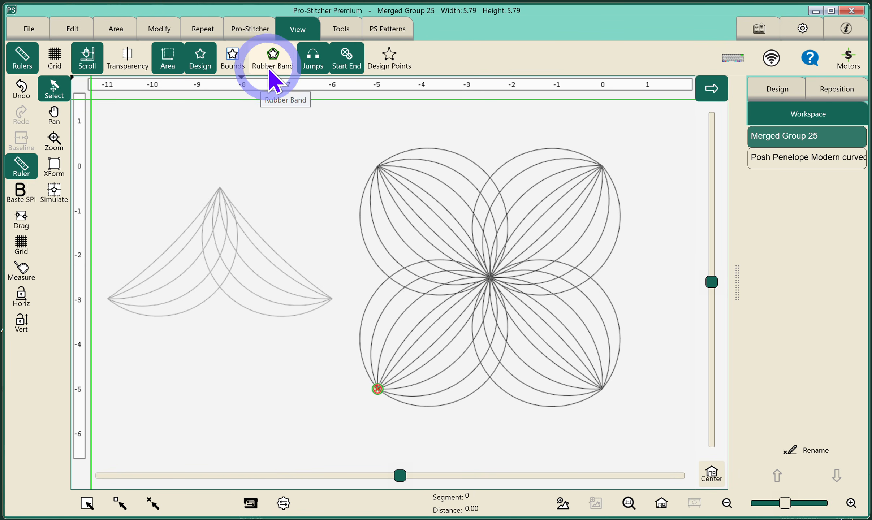
click(232, 62)
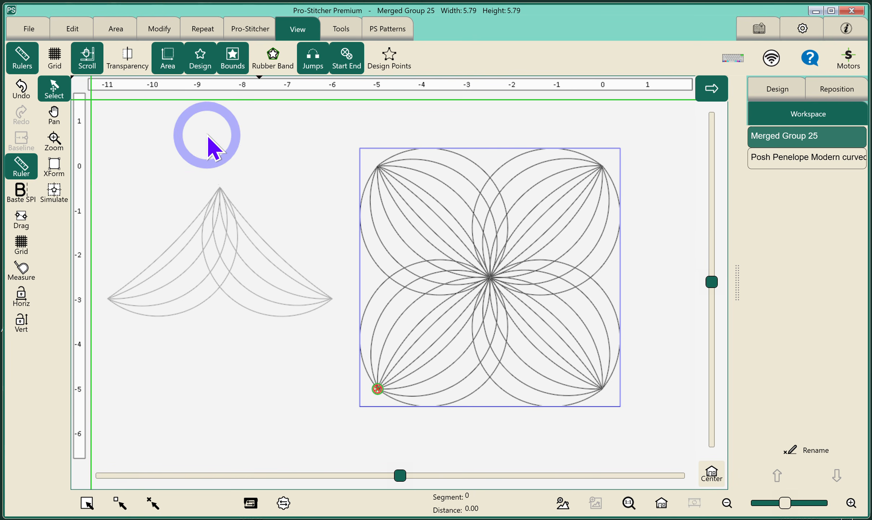
click(234, 68)
Show and hide the merged group's rubber-band outline, and toggle the start and end markers off and on
click(272, 69)
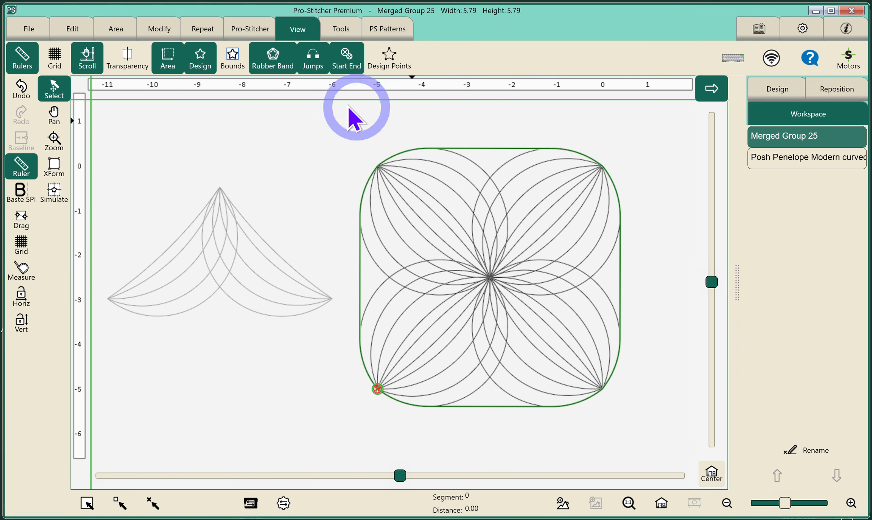
click(243, 72)
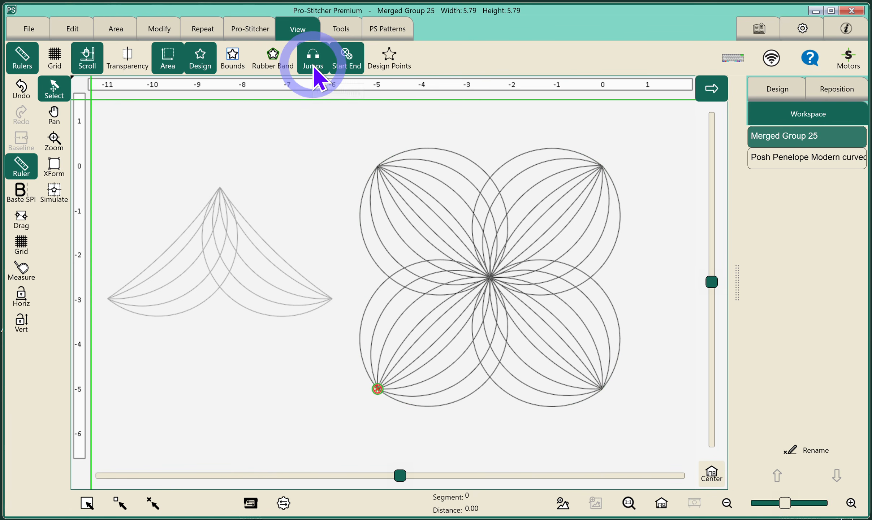
click(345, 68)
click(348, 76)
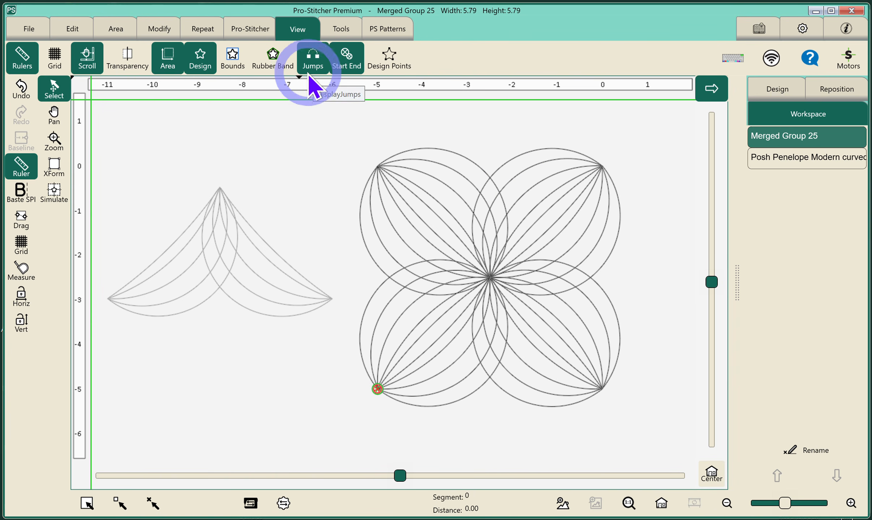
click(38, 27)
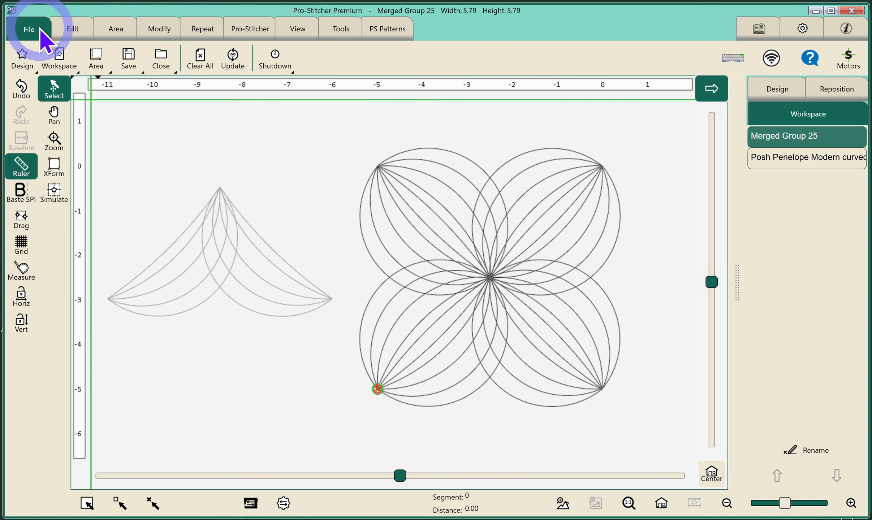
Select the curved triangle design and simulate the machine position just beside its start point
click(240, 231)
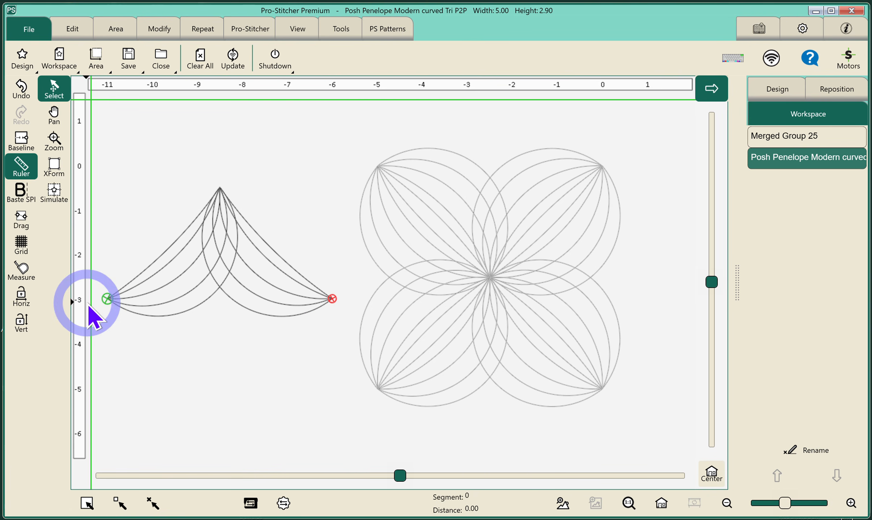
click(60, 193)
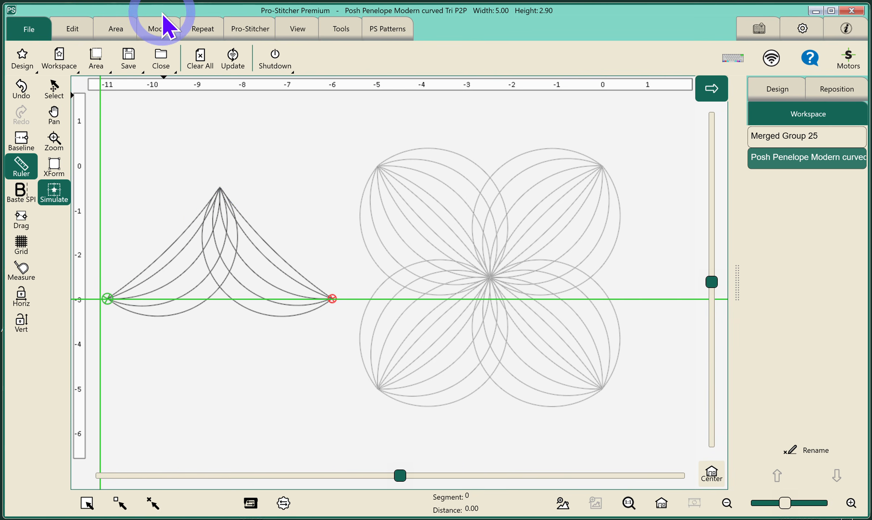
click(192, 28)
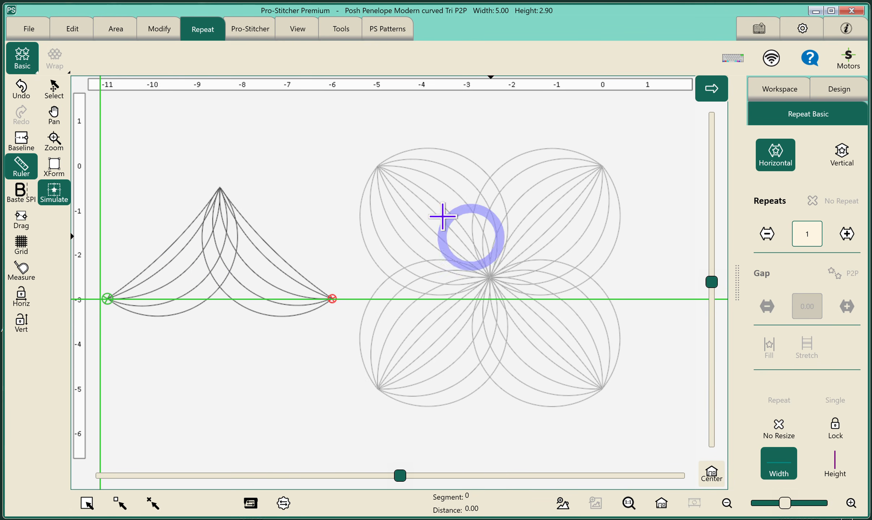
Select the four-petal merged group and close only that design
click(54, 89)
click(478, 244)
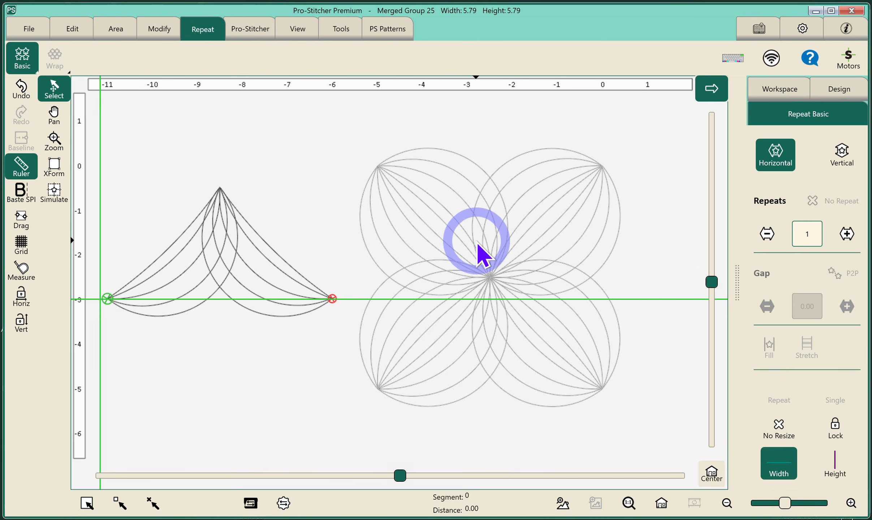
click(35, 27)
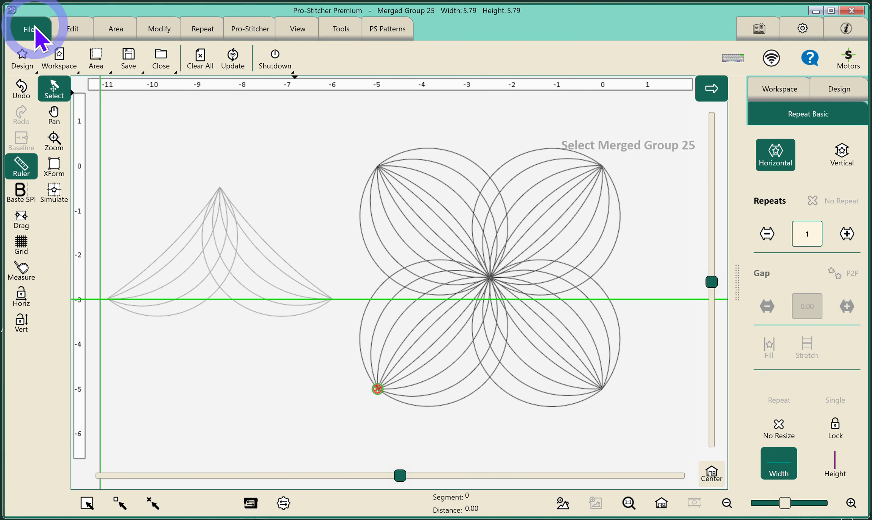
click(171, 69)
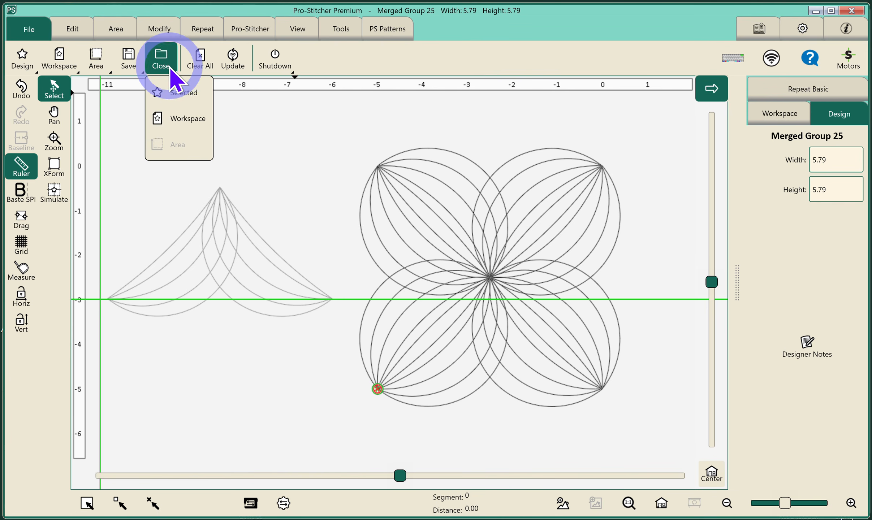
click(177, 91)
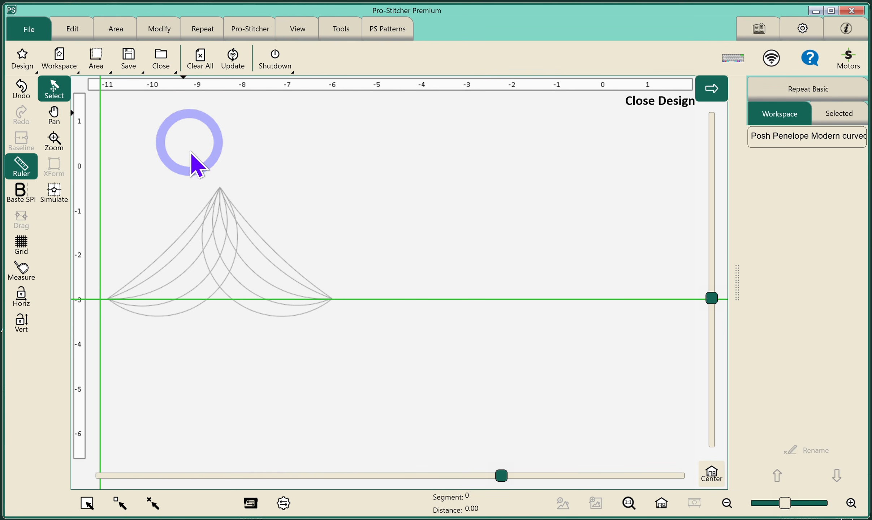
Select the remaining curved triangle design and duplicate it
click(194, 242)
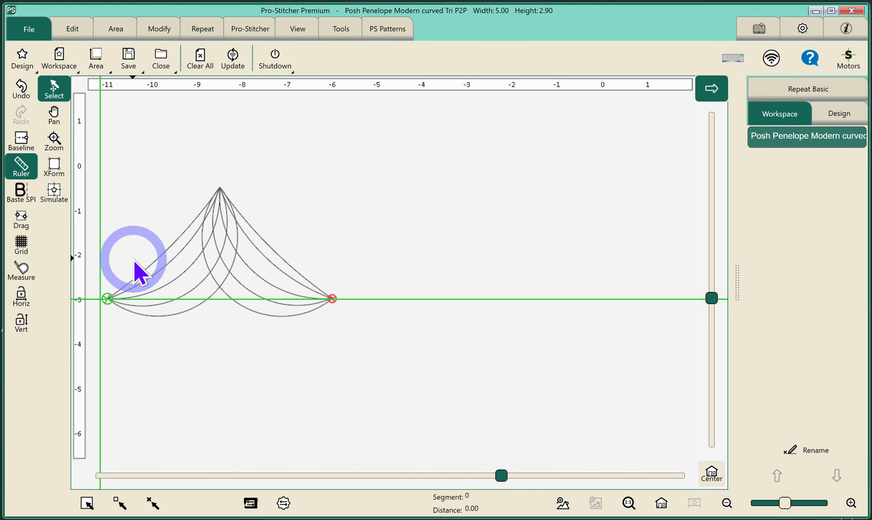
click(74, 29)
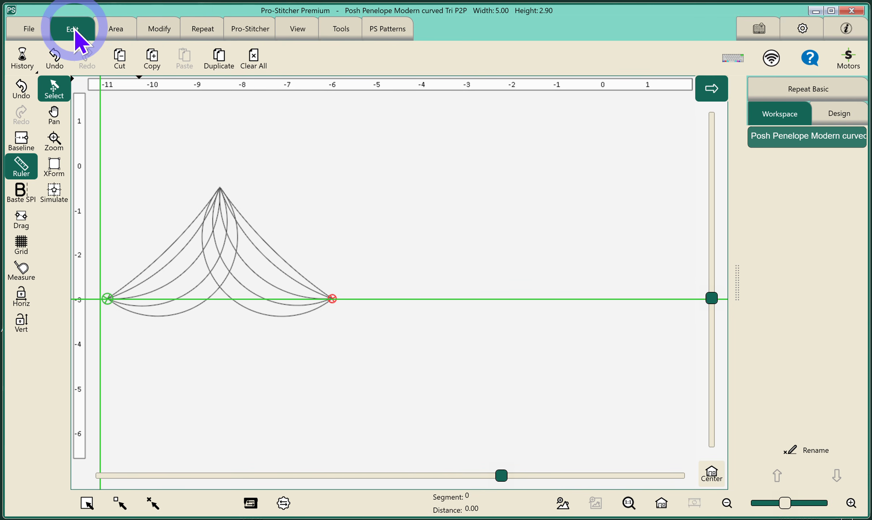
click(221, 64)
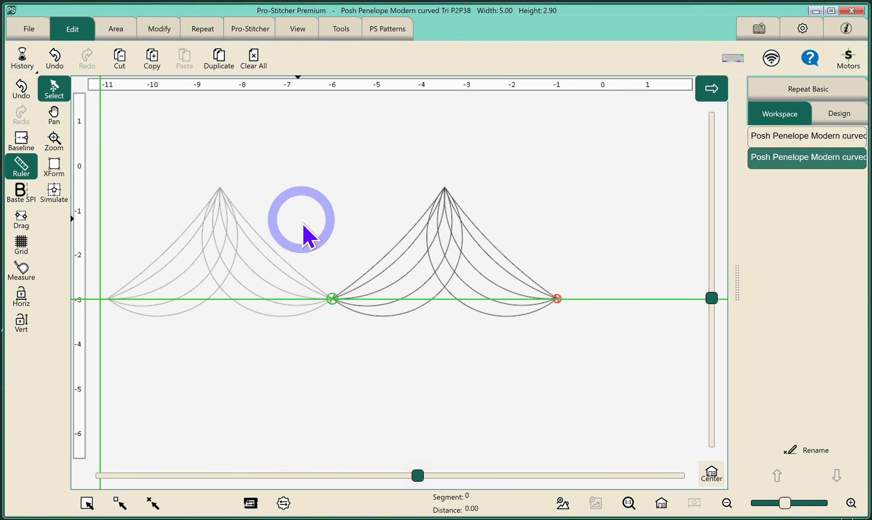
Rotate the duplicated triangle 90° counterclockwise and move it up beside the original, with its start point near the original's end point
click(160, 35)
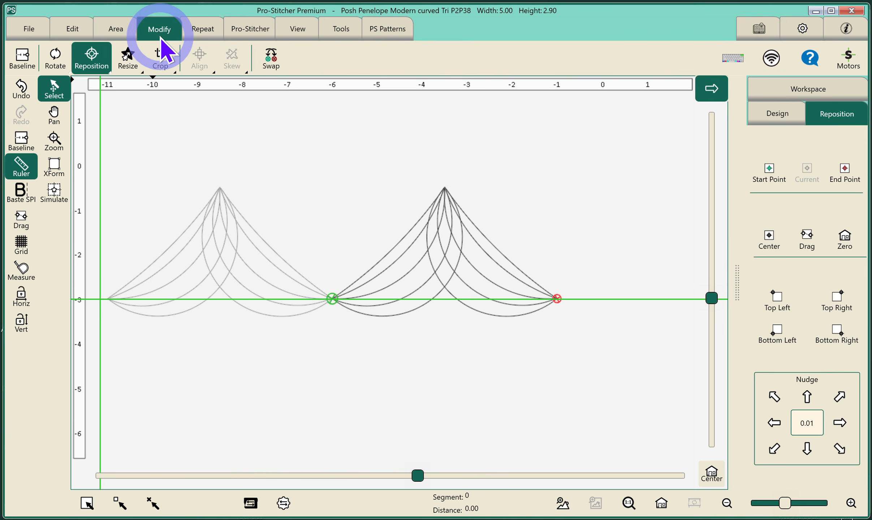
click(56, 58)
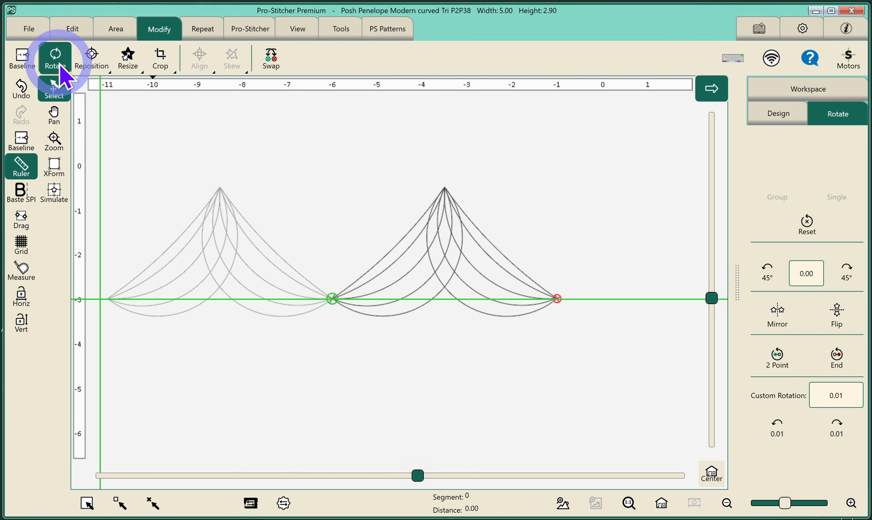
click(766, 286)
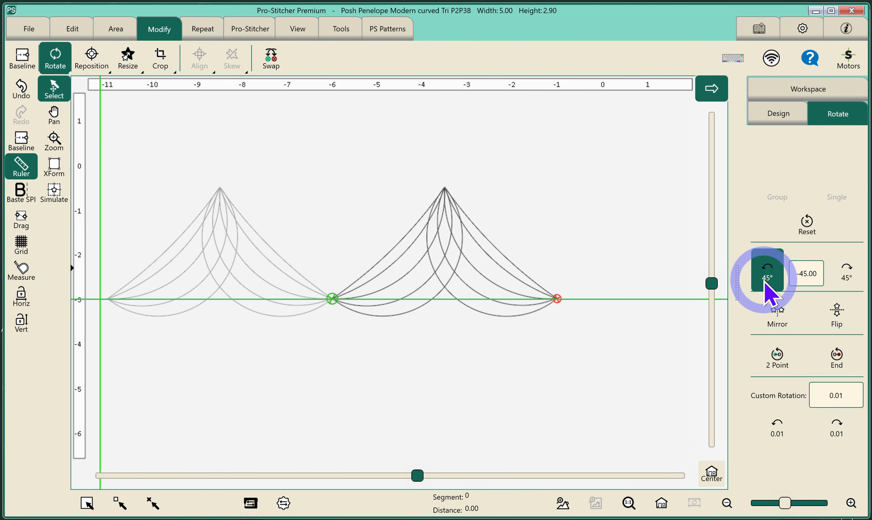
click(766, 285)
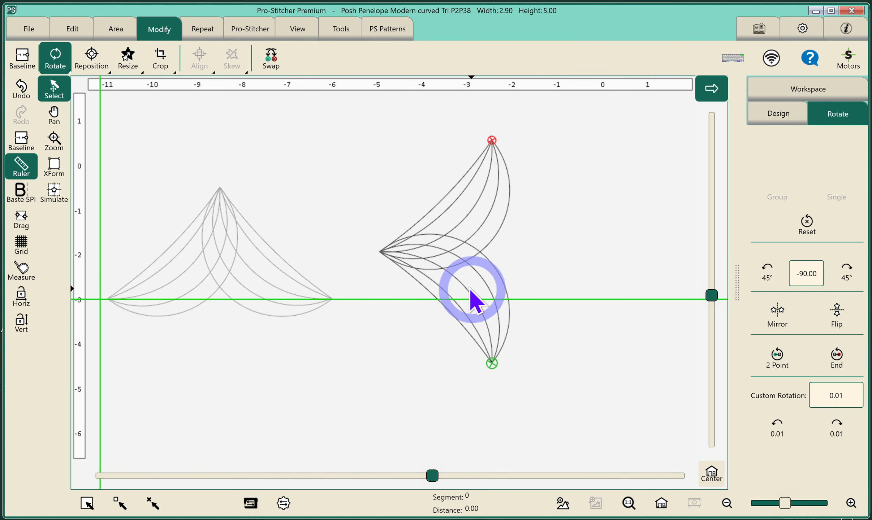
drag(421, 229, 336, 231)
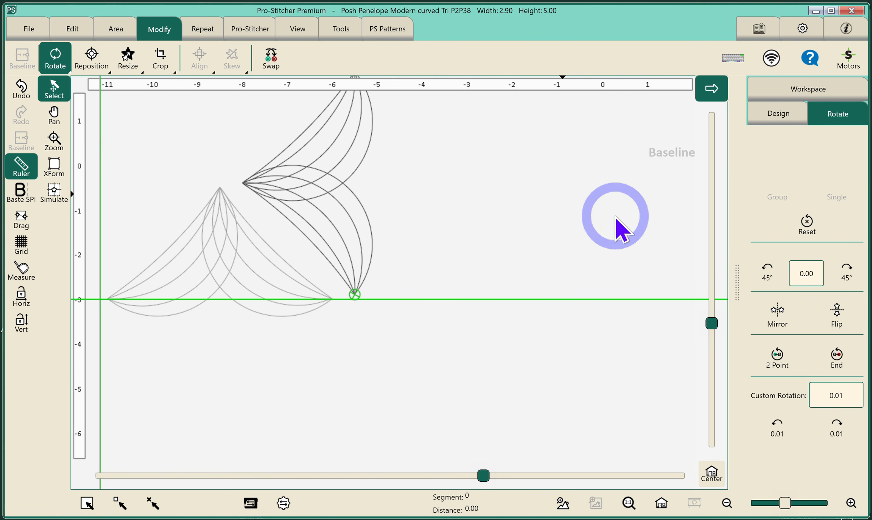
click(663, 504)
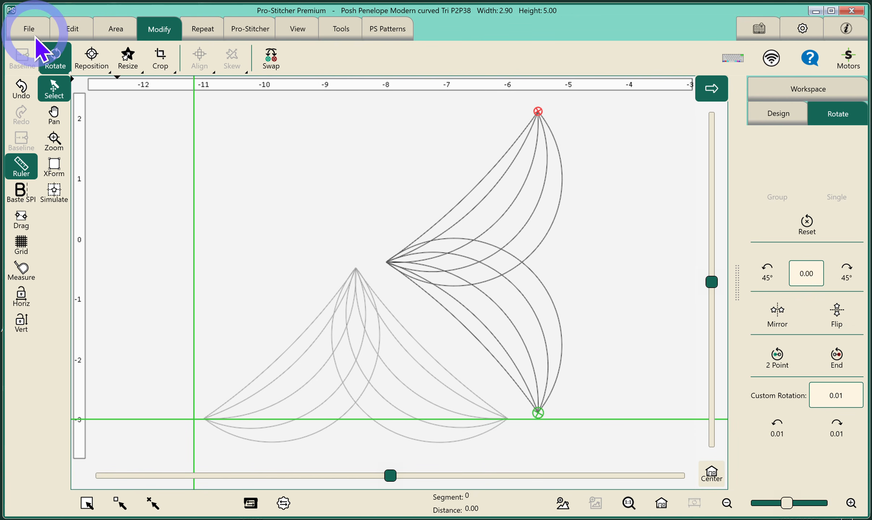
Reposition the original curved triangle so its end point sits at the machine crosshair
click(363, 322)
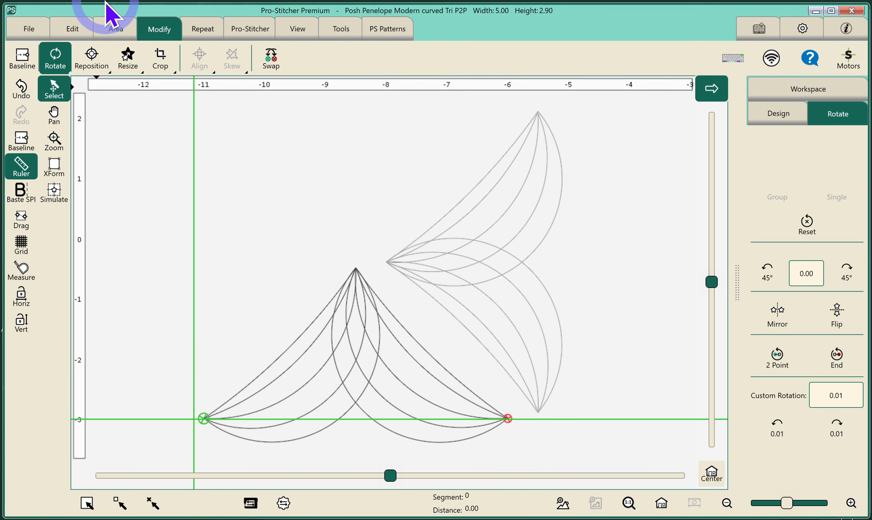
click(95, 62)
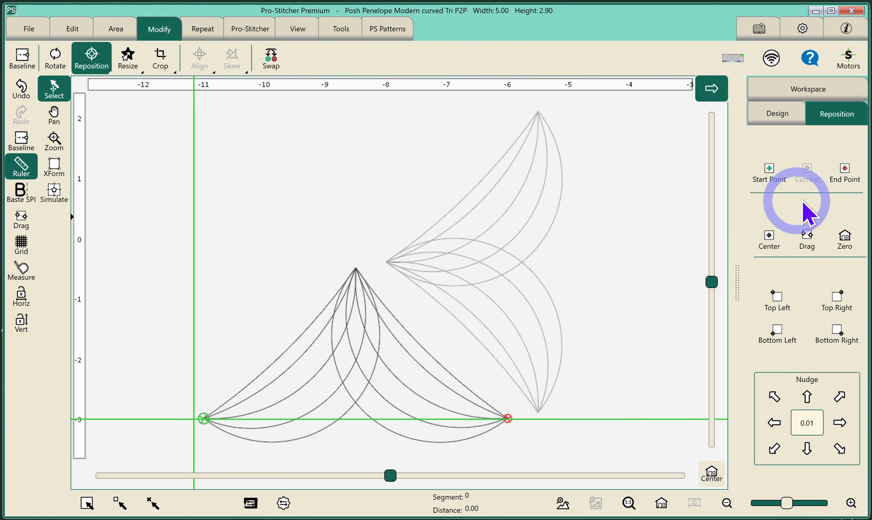
click(843, 173)
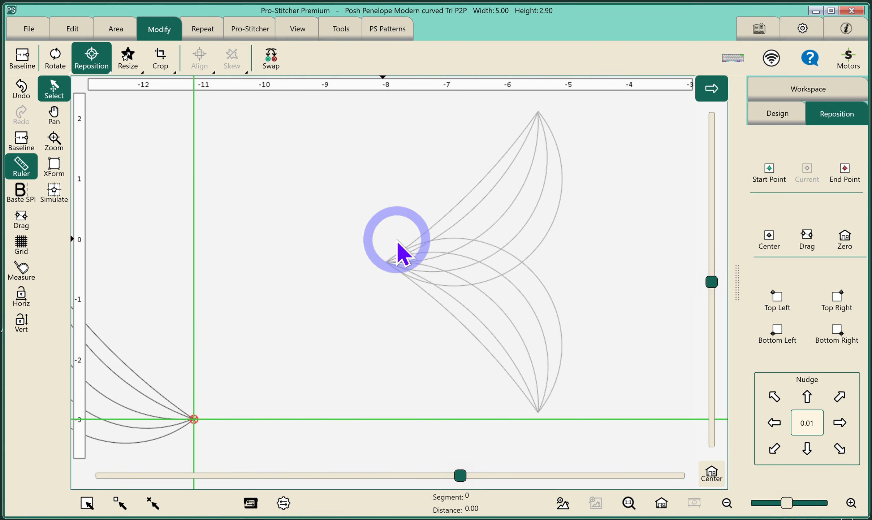
Select the rotated curved triangle and reposition its start point at the machine crosshair, meeting the original's end point
click(421, 250)
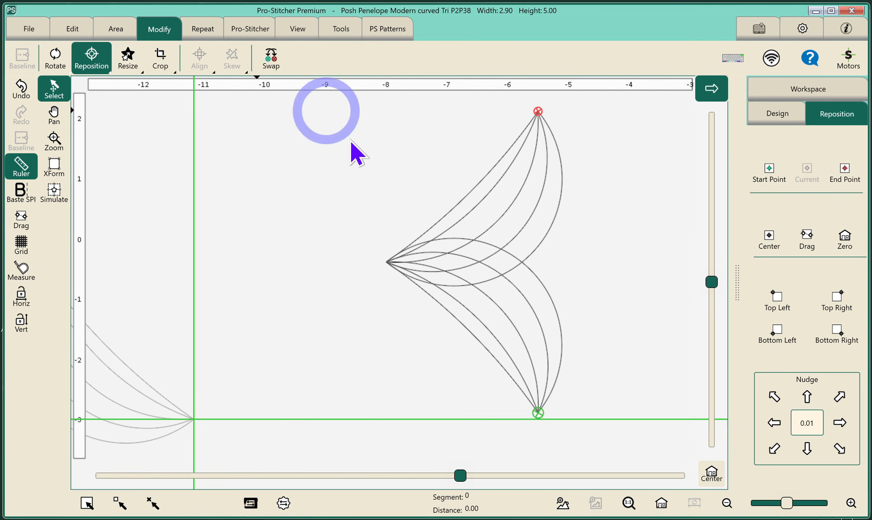
click(770, 177)
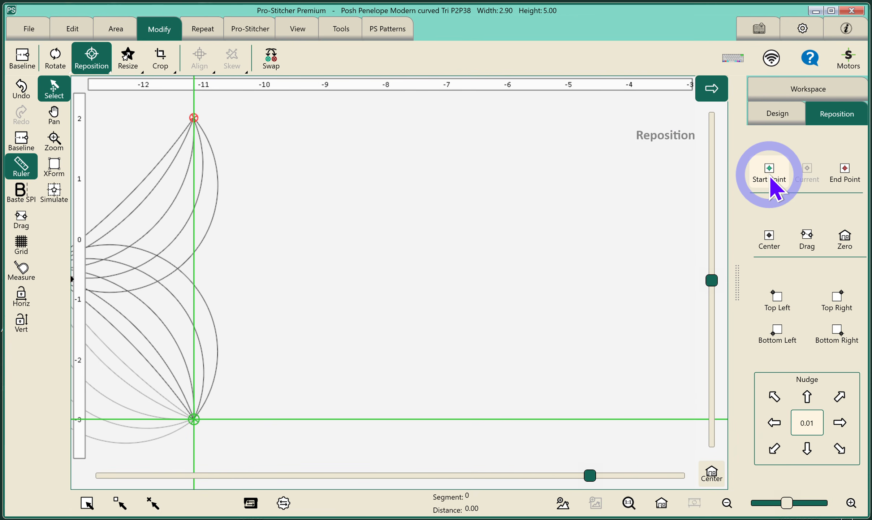
click(662, 503)
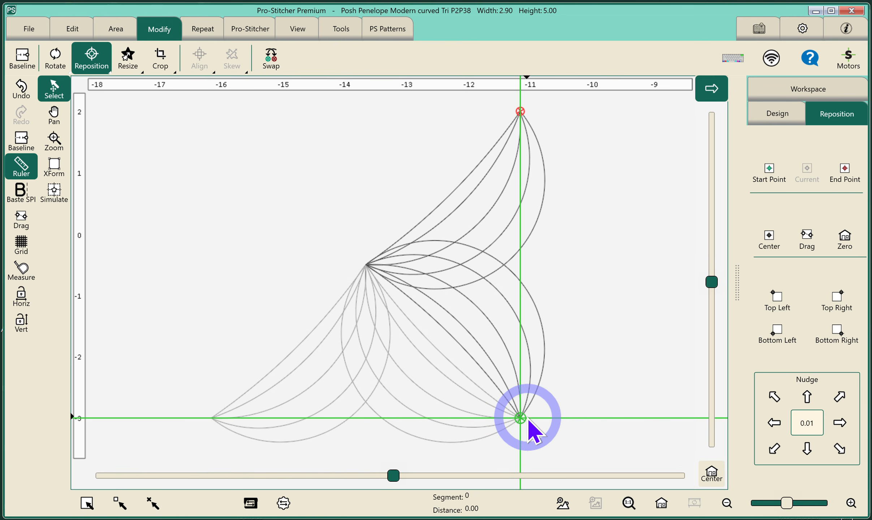
Clear the selection, select both curved triangles as a group, and baseline them into one merged design
click(152, 504)
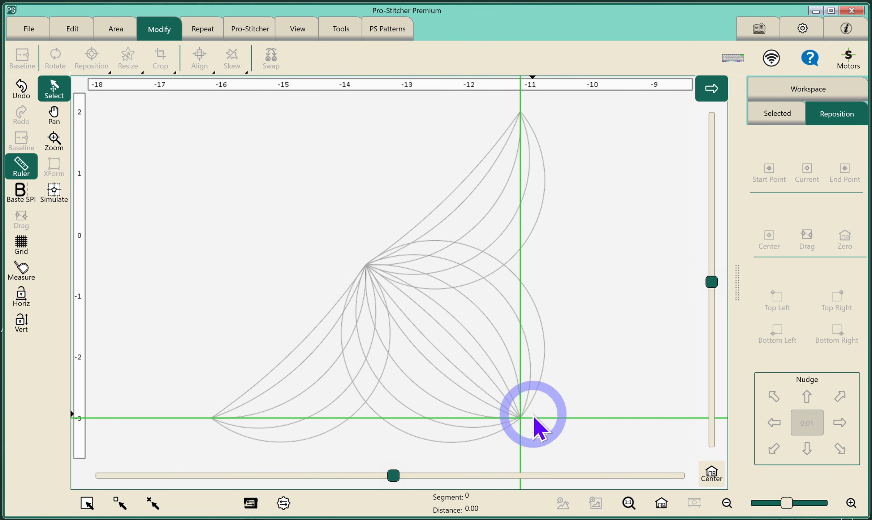
click(87, 504)
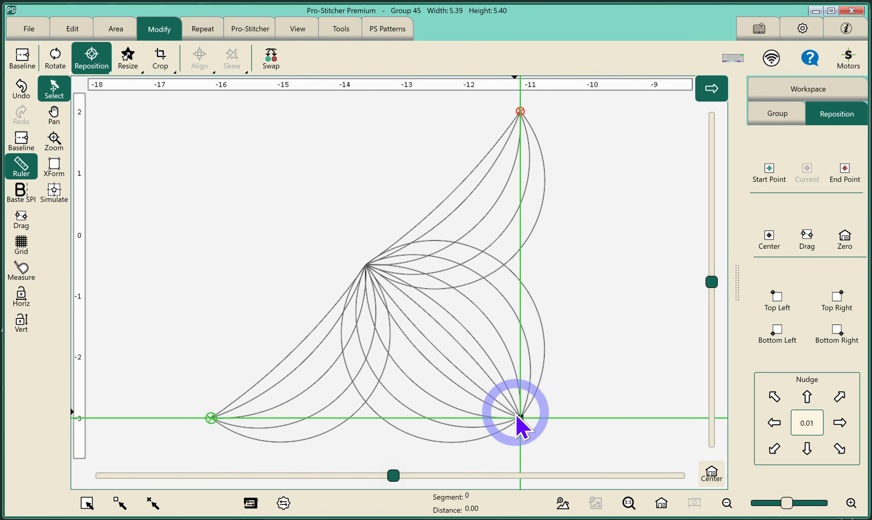
click(21, 144)
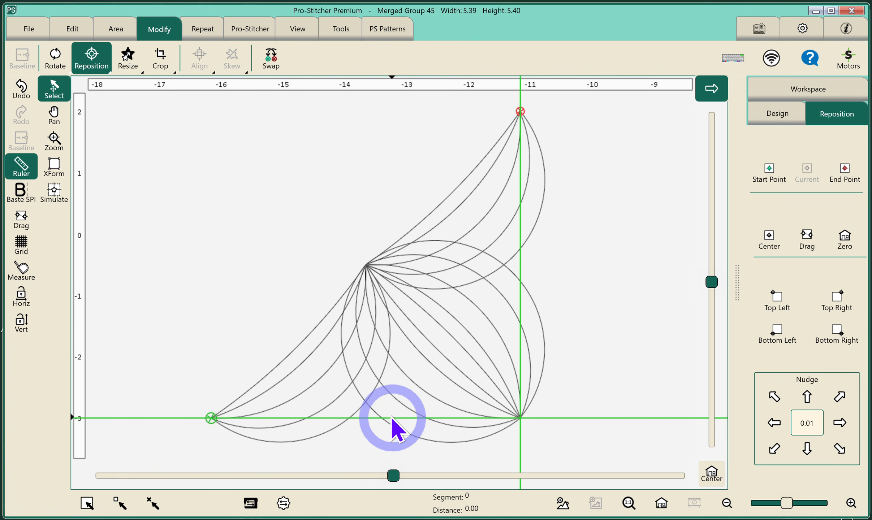
Duplicate the merged pair of curved triangles
click(68, 29)
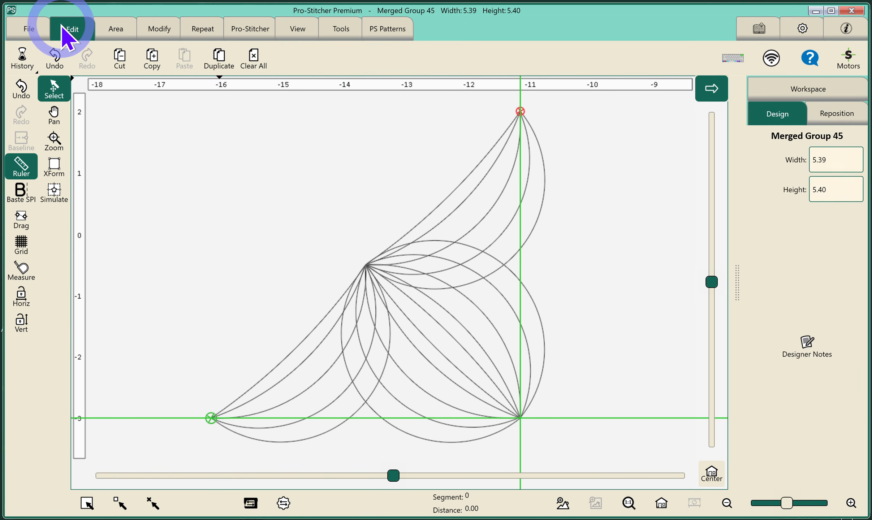
click(231, 63)
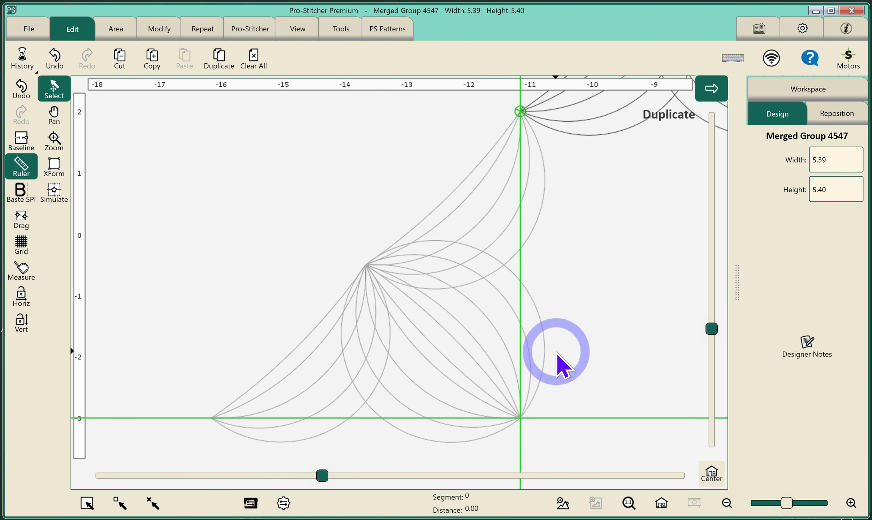
click(661, 504)
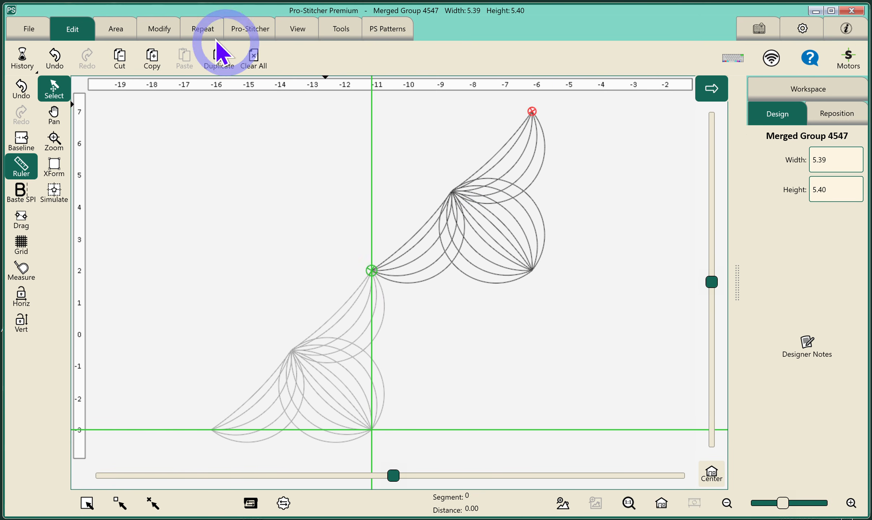
Rotate the duplicated merged pair 180° counterclockwise in 45° increments
click(158, 29)
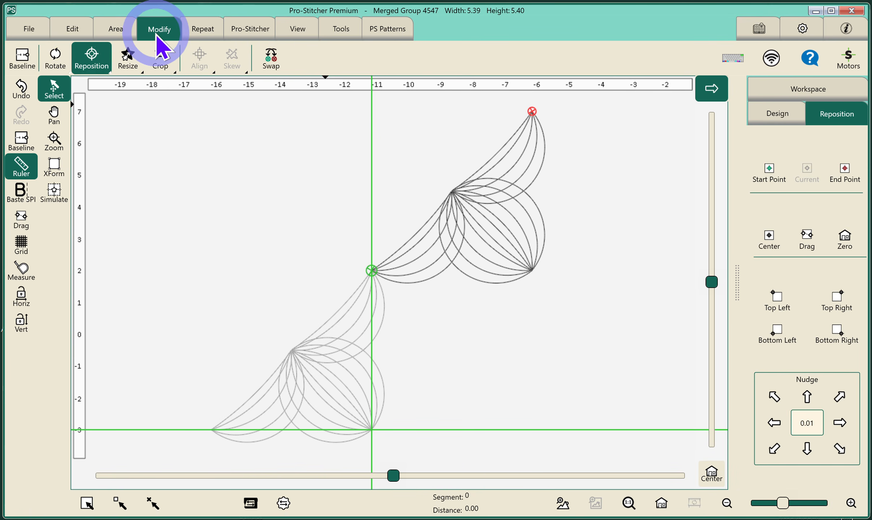
click(55, 69)
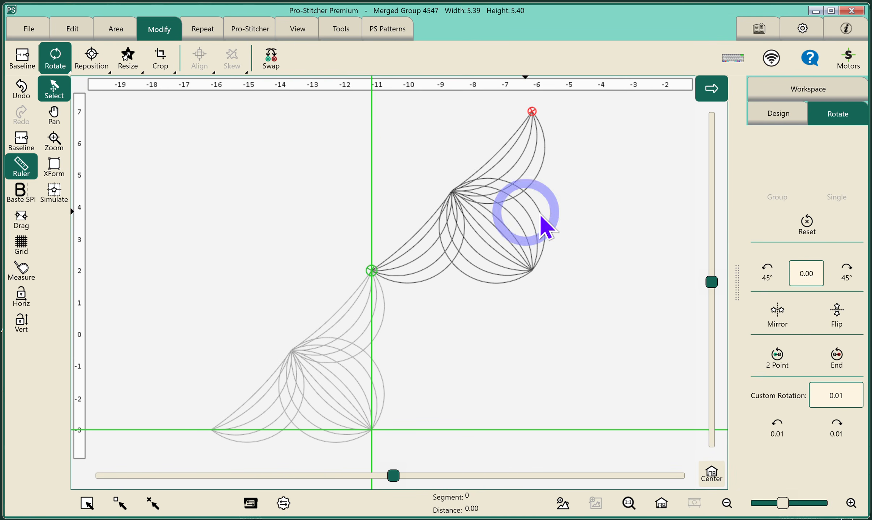
click(767, 275)
click(768, 274)
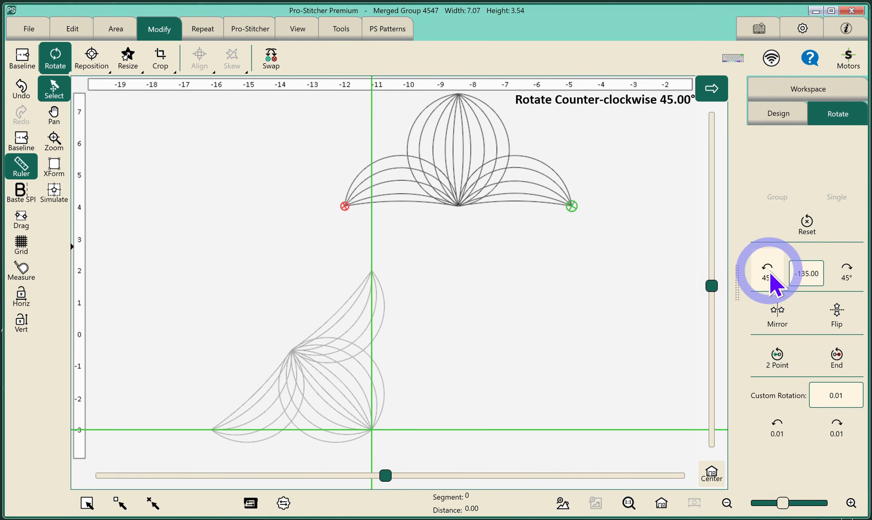
click(770, 277)
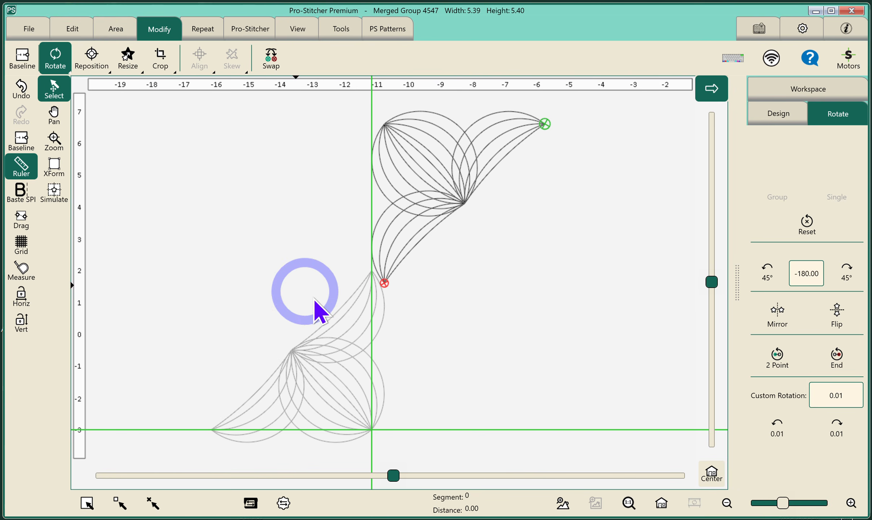
Select the original merged pair and reposition its end point at the machine crosshair
click(342, 336)
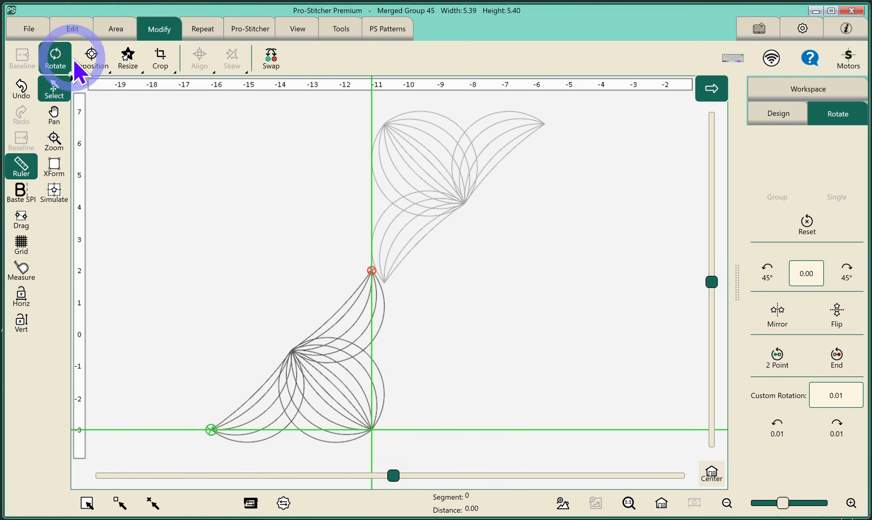
click(90, 58)
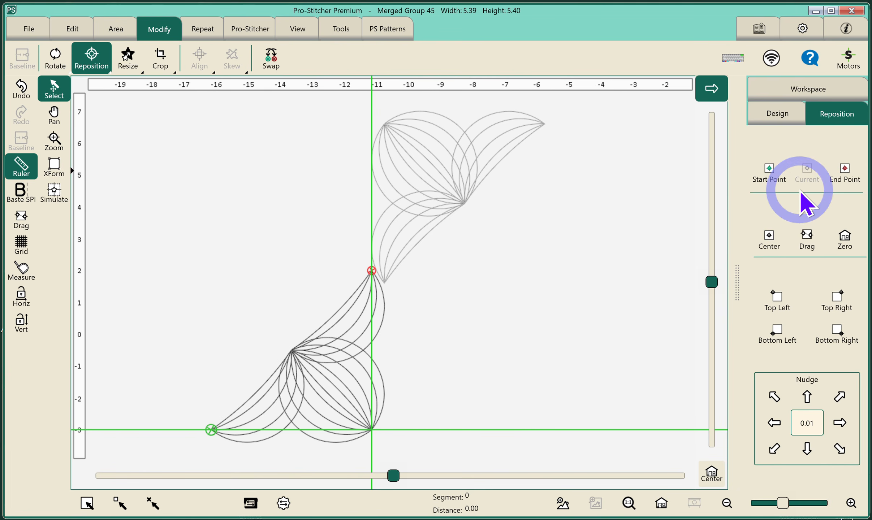
click(847, 178)
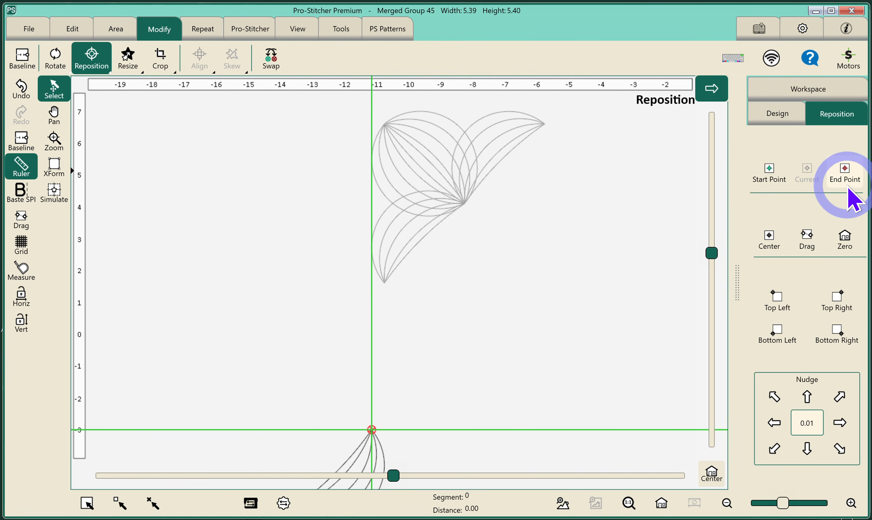
Select the rotated duplicate pair and reposition its start point at the machine crosshair to complete the four-petal flower
click(448, 179)
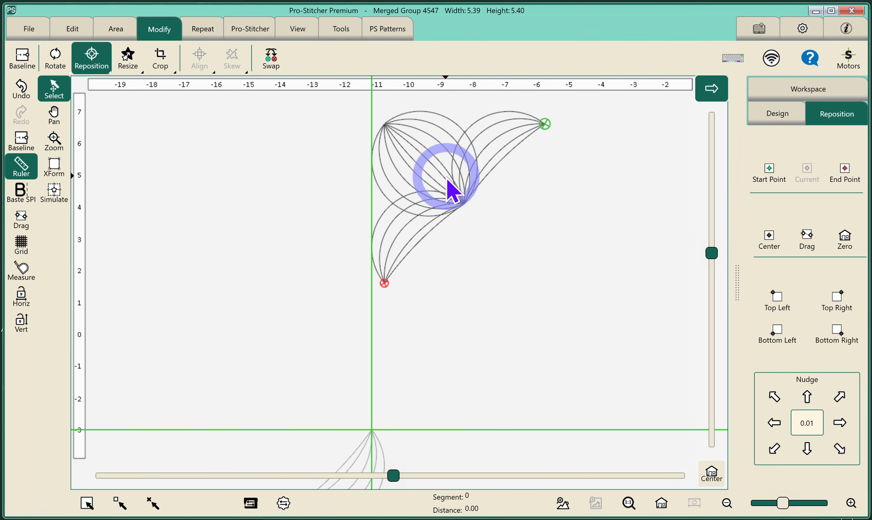
click(769, 173)
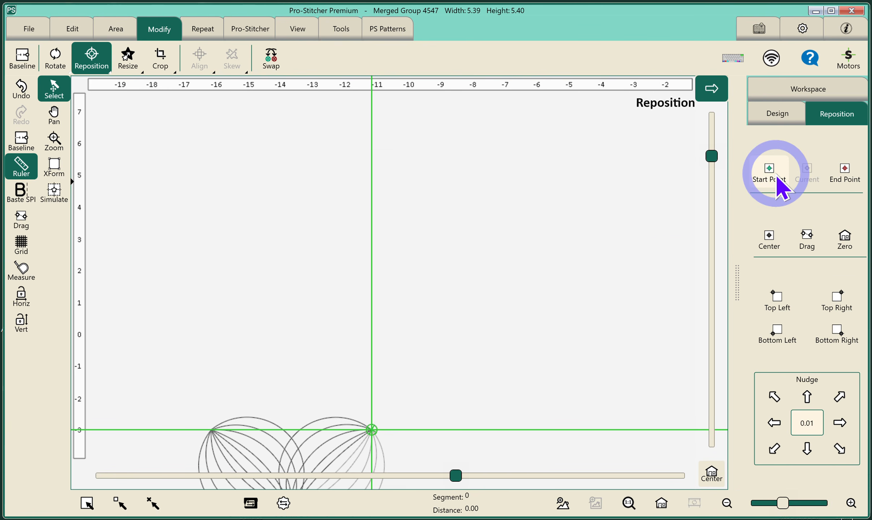
click(658, 504)
click(642, 231)
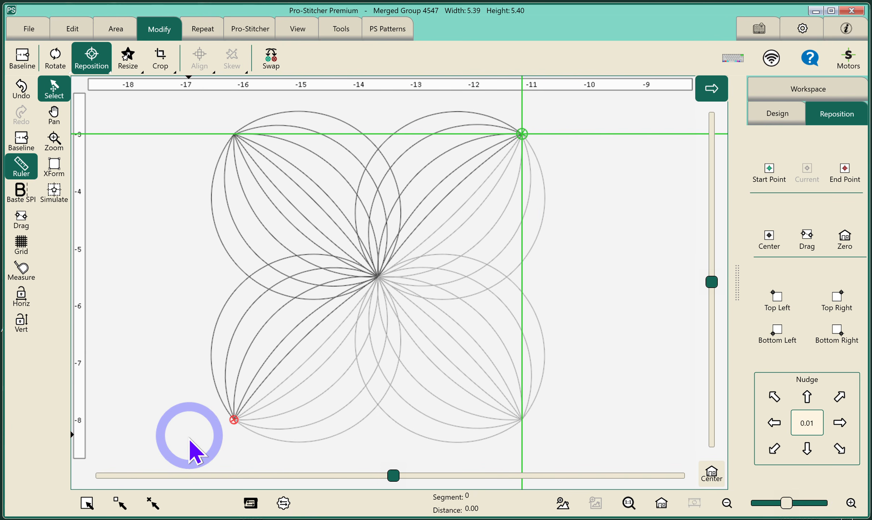
Deselect everything and select each merged group in the workspace list in turn to check its start and end points
click(152, 503)
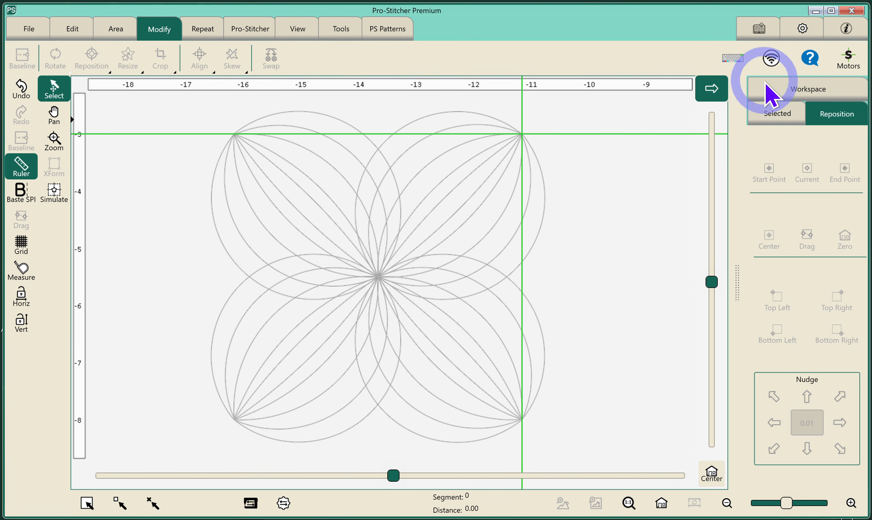
click(779, 91)
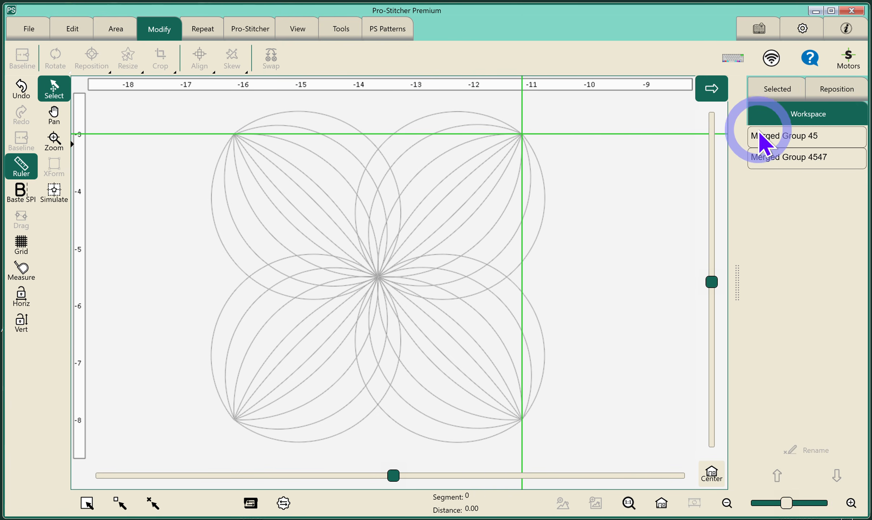
click(767, 137)
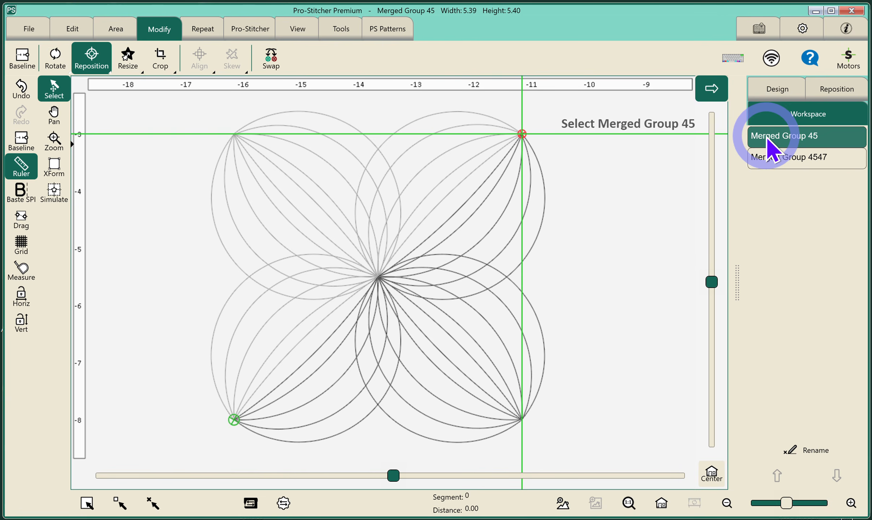
click(775, 161)
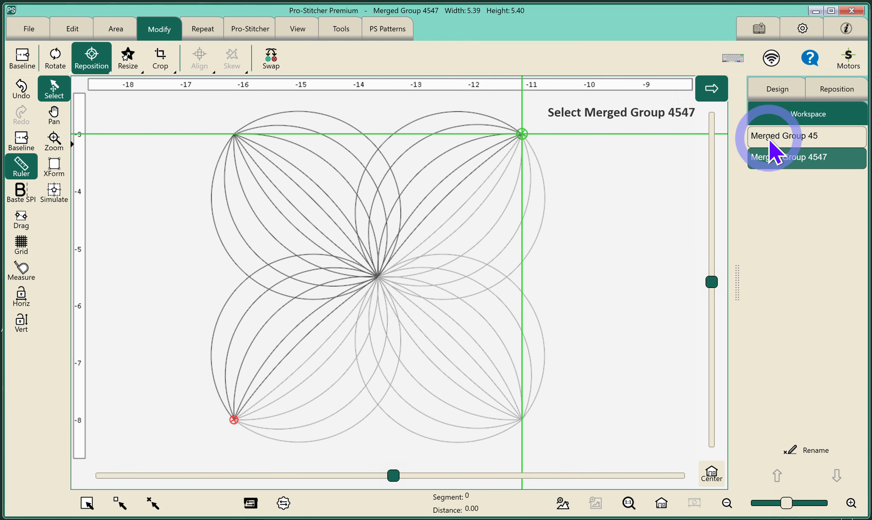
Select both merged groups together and baseline them into a single four-petal flower design
click(151, 502)
click(82, 504)
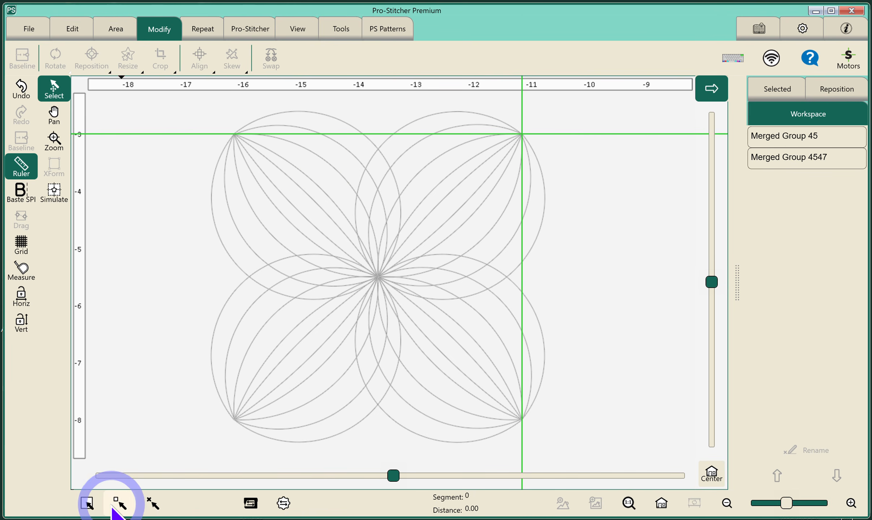
click(87, 503)
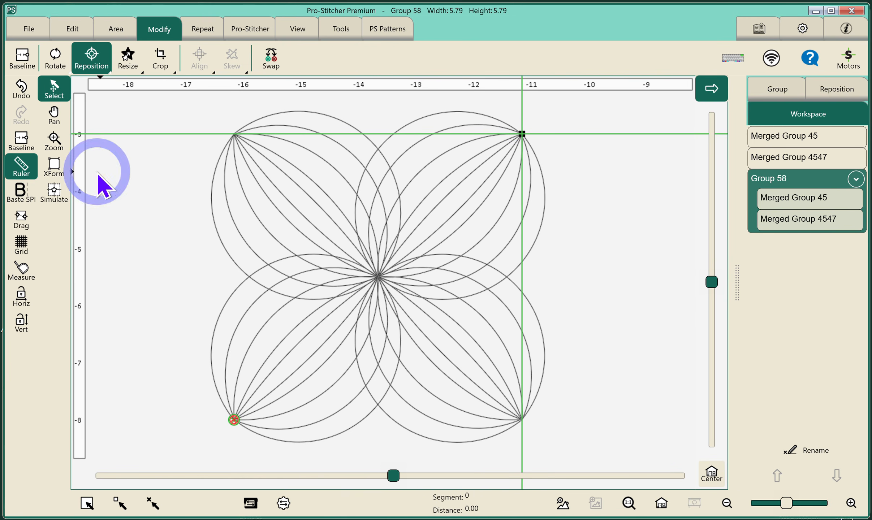
click(19, 151)
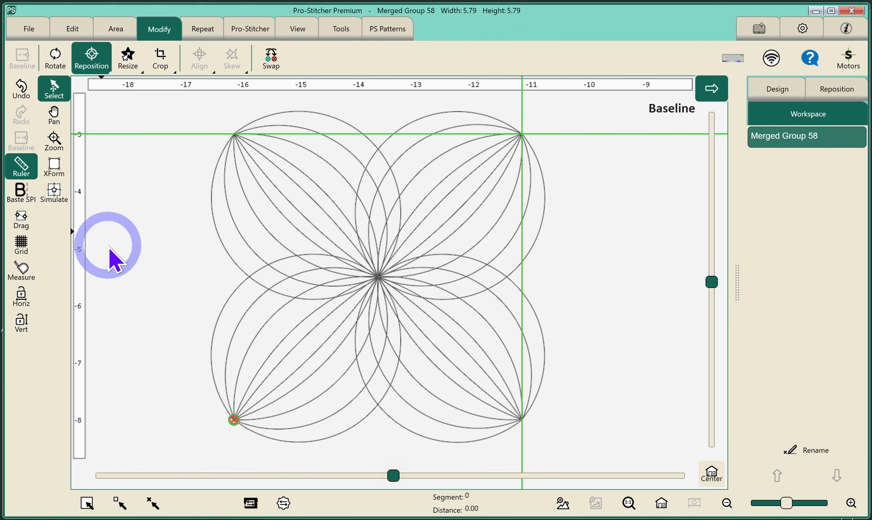
Simulate moving the machine crosshair to the flower's upper-left side, and load the recent design "Posh Penelope Modern curved Tri P2P"
click(55, 197)
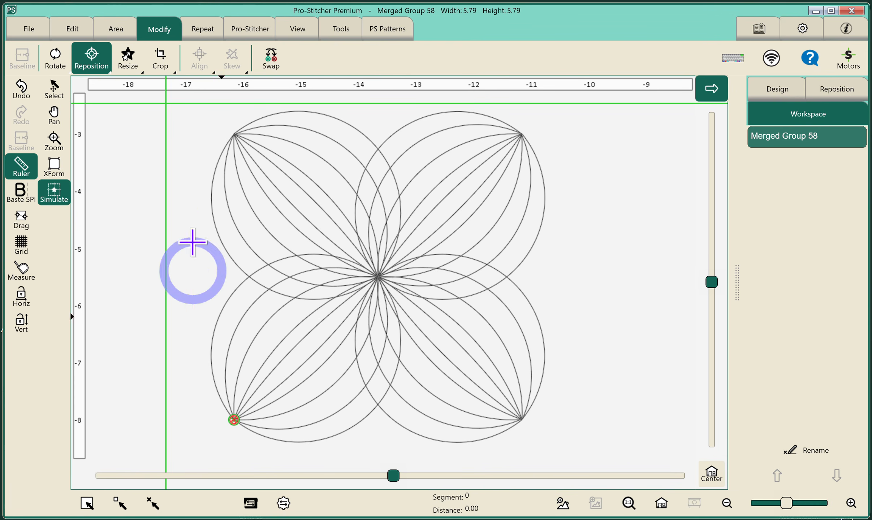
click(29, 32)
click(33, 67)
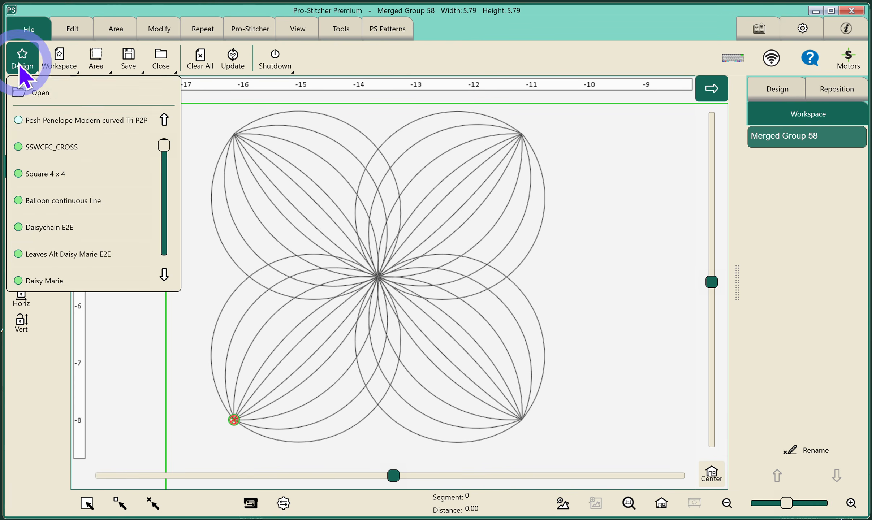
click(53, 121)
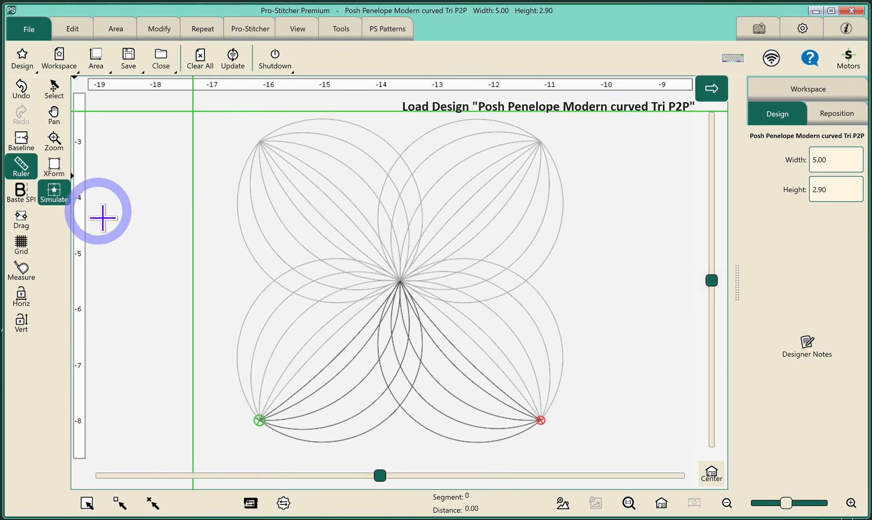
Move the newly loaded curved triangle off the flower to the open space on its right side
click(54, 88)
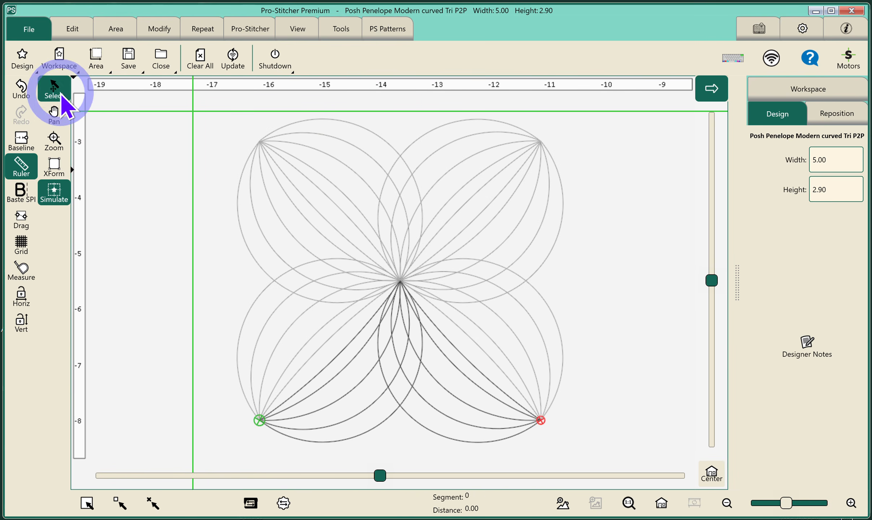
drag(448, 393, 692, 296)
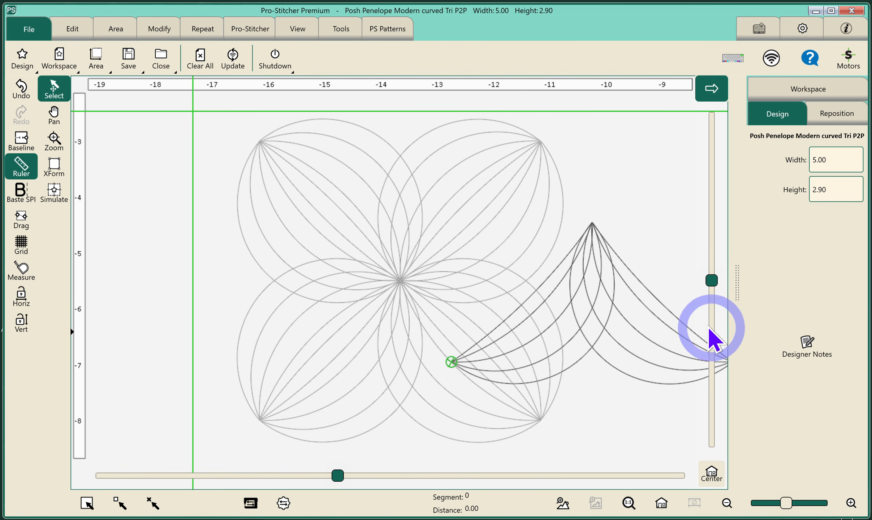
click(655, 505)
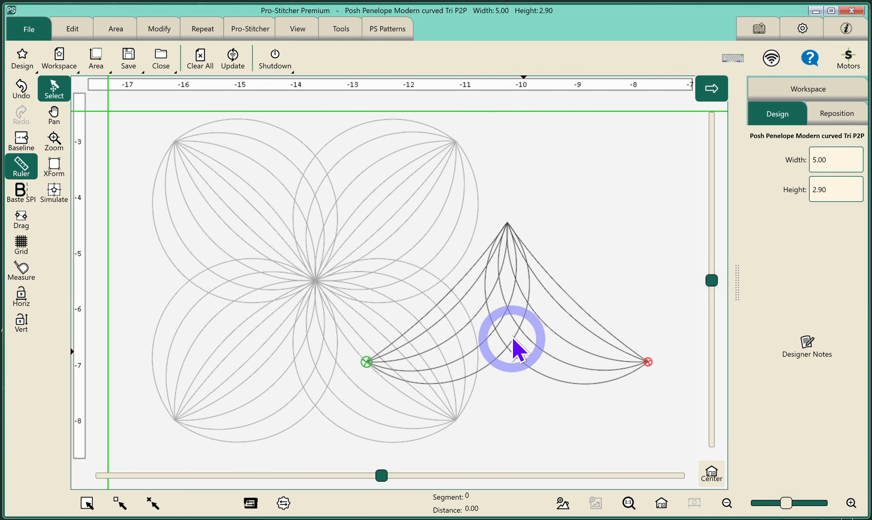
drag(548, 299, 564, 239)
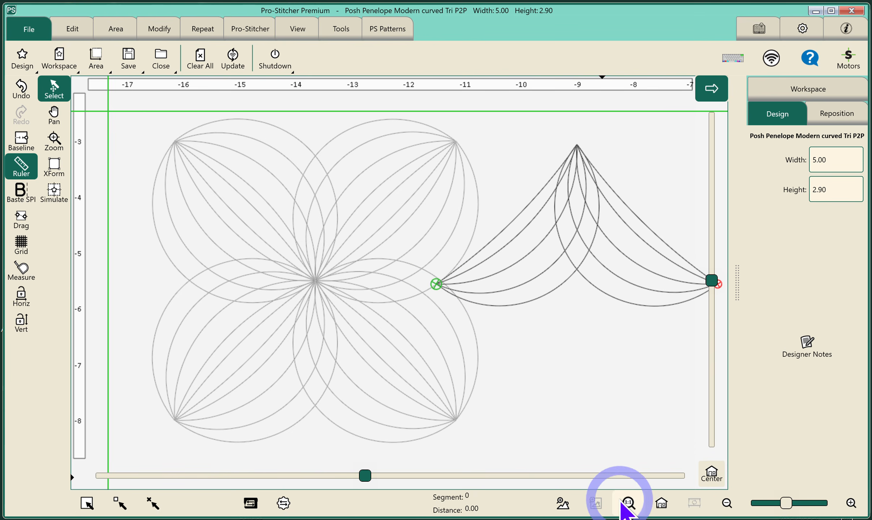
click(661, 503)
click(504, 256)
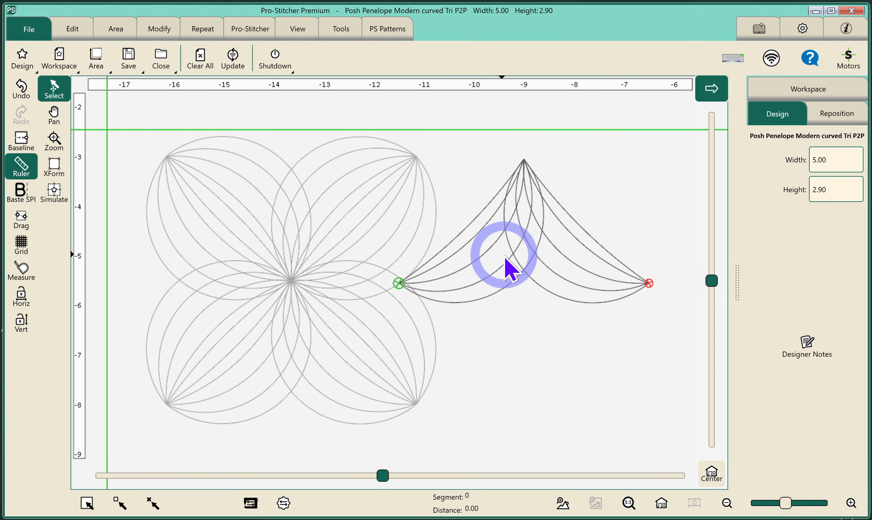
drag(504, 256, 537, 260)
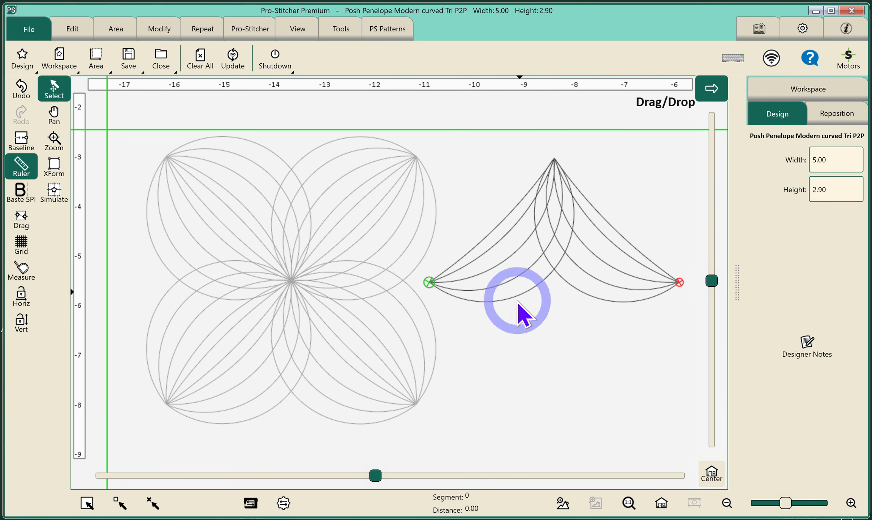